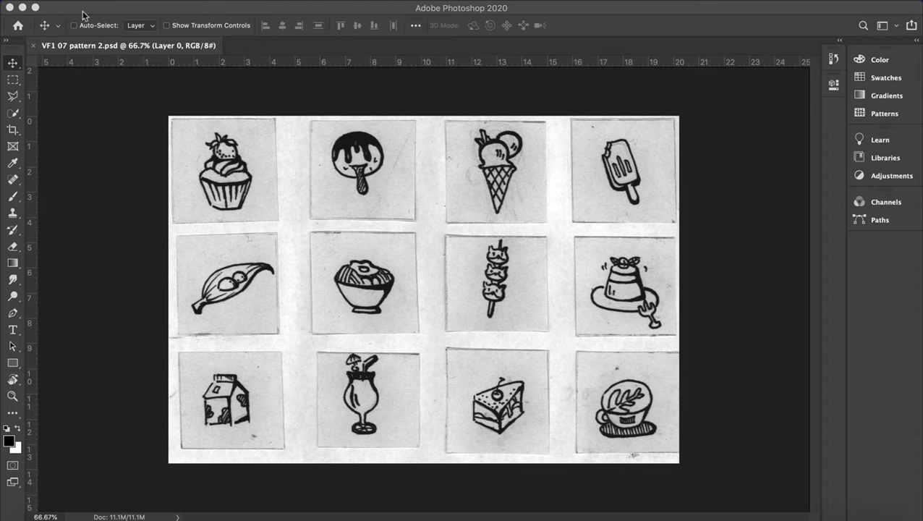
Step: Apply a Levels adjustment to the scanned drawings with black input level 26 and white input level 173
{"action": "left_click", "coordinate": [151, 12]}
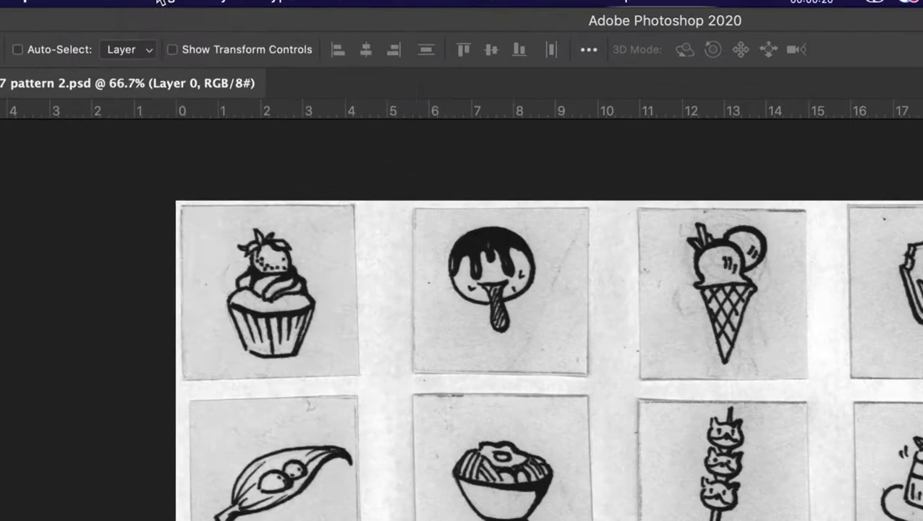
{"action": "left_click", "coordinate": [160, 0]}
{"action": "mouse_move", "coordinate": [213, 57]}
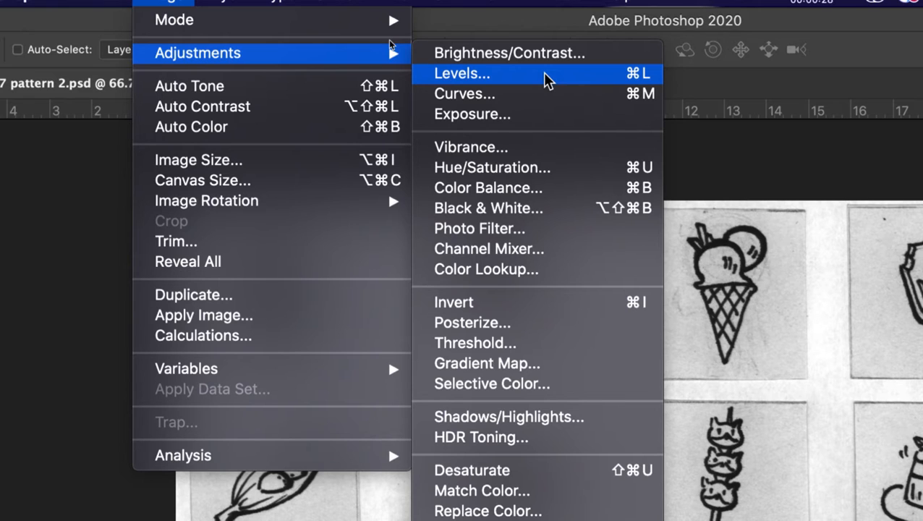
{"action": "left_click", "coordinate": [600, 83]}
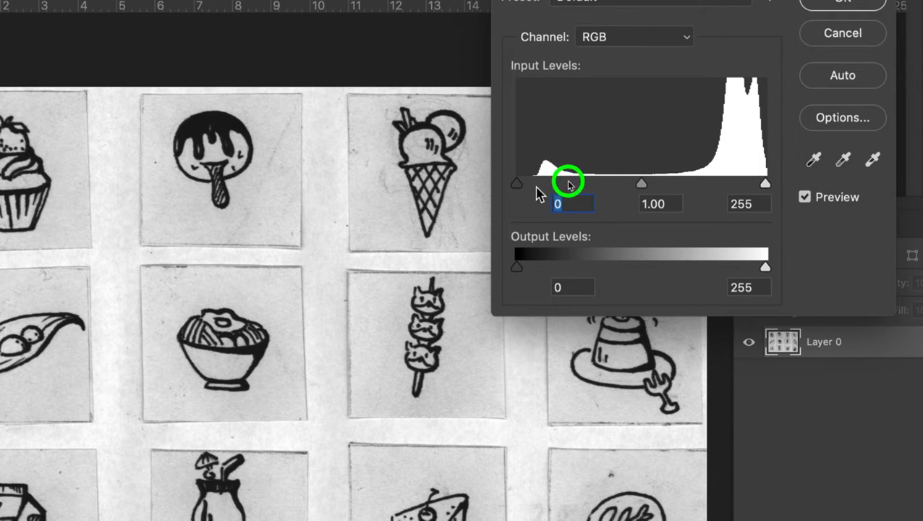
{"action": "left_click_drag", "start_coordinate": [519, 187], "coordinate": [544, 195]}
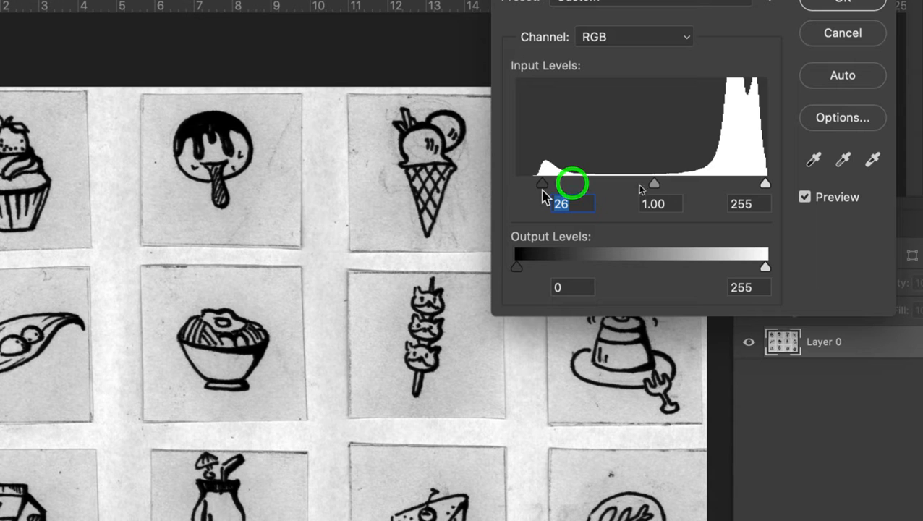
{"action": "left_click_drag", "start_coordinate": [764, 192], "coordinate": [690, 188]}
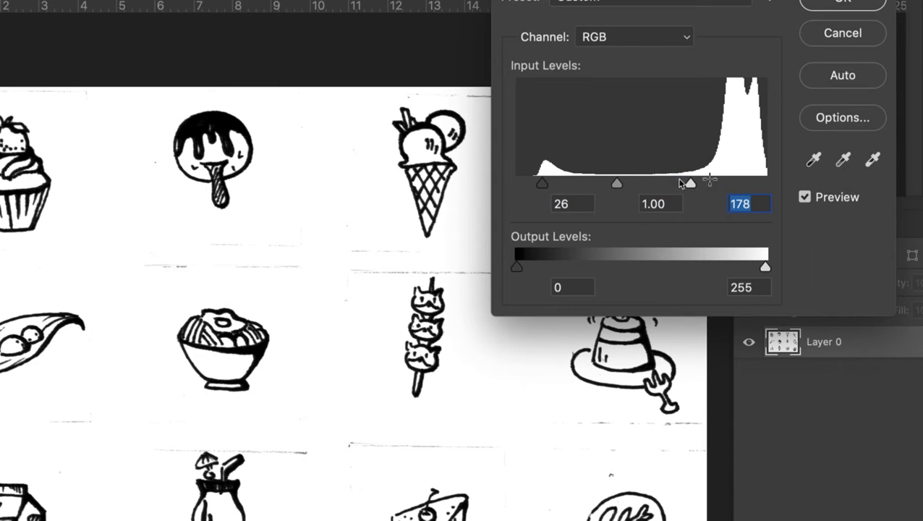
{"action": "left_click_drag", "start_coordinate": [691, 189], "coordinate": [684, 191]}
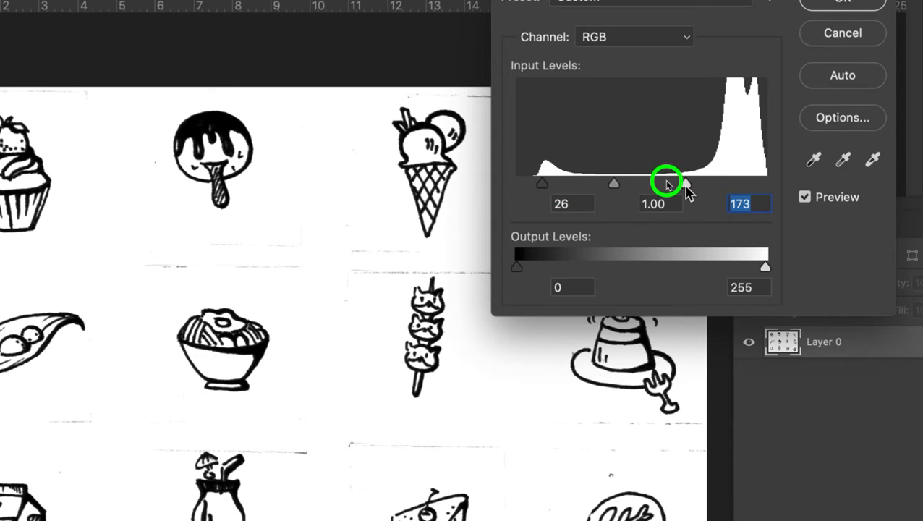
{"action": "left_click", "coordinate": [841, 5]}
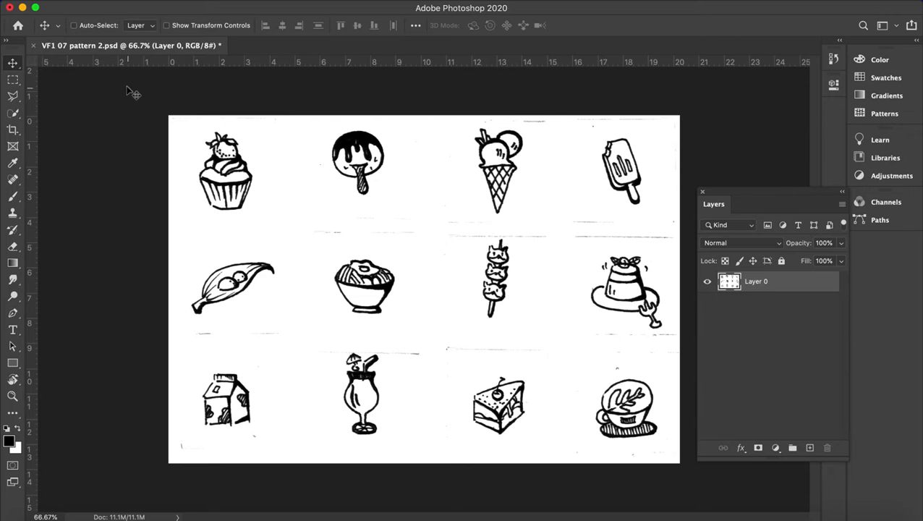
Step: Create a new document from the A4 print preset at 300 pixels/inch in Grayscale colour mode with a white background
{"action": "left_click", "coordinate": [96, 2]}
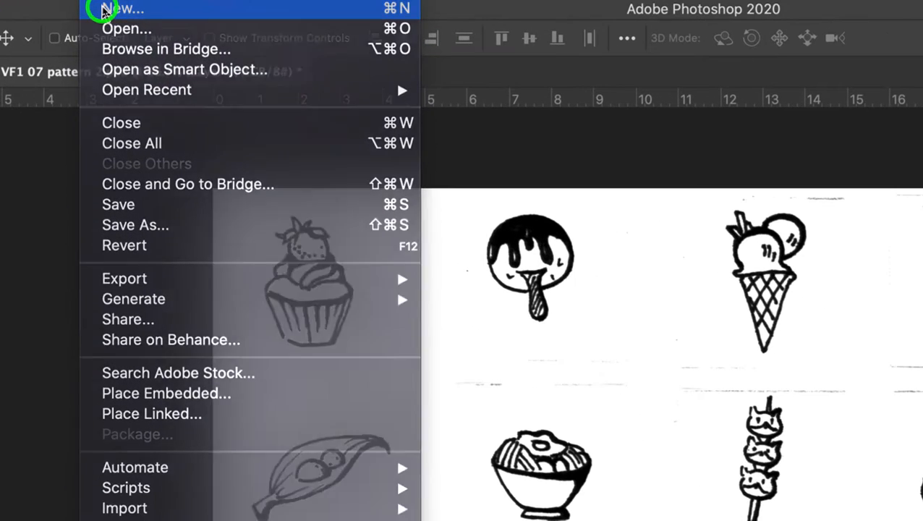
{"action": "left_click", "coordinate": [105, 10]}
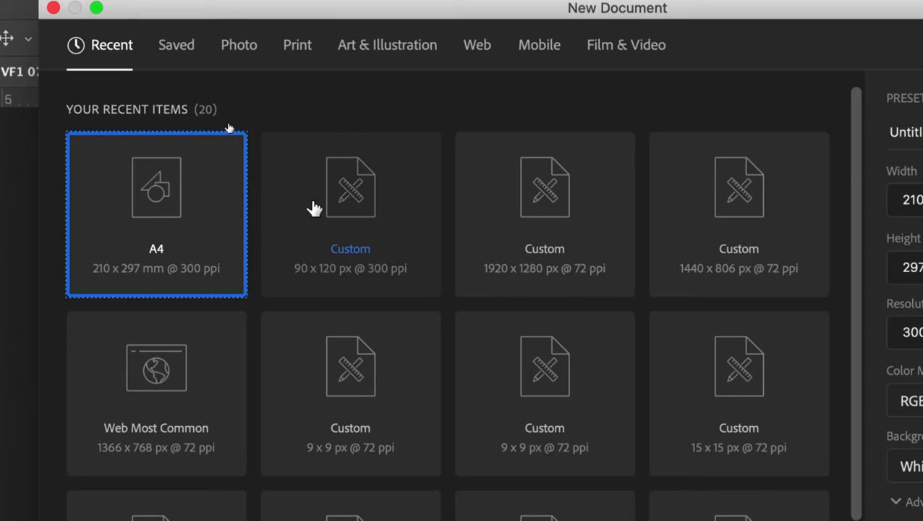
{"action": "left_click", "coordinate": [289, 57]}
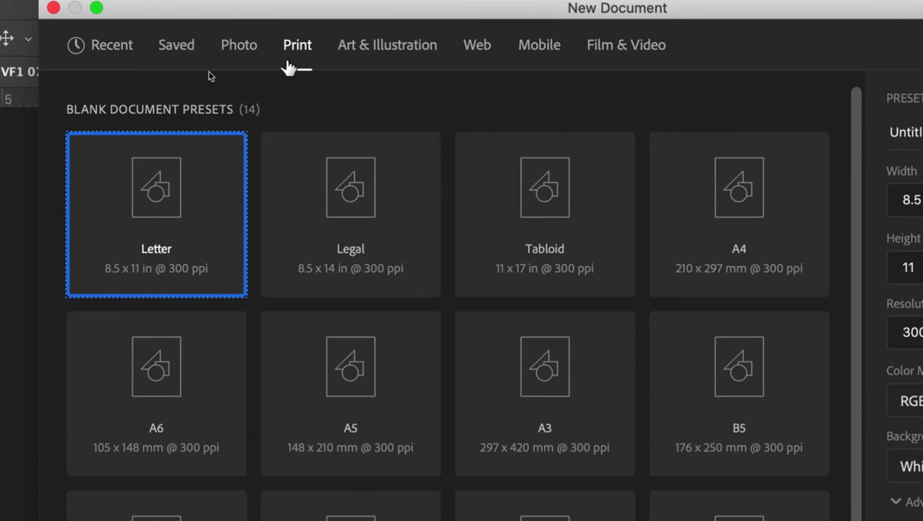
{"action": "left_click", "coordinate": [735, 227]}
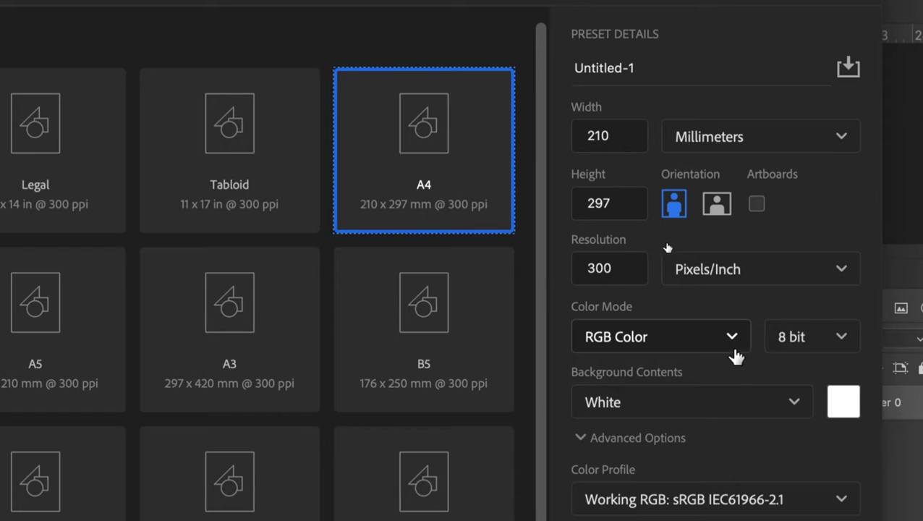
{"action": "left_click", "coordinate": [732, 338]}
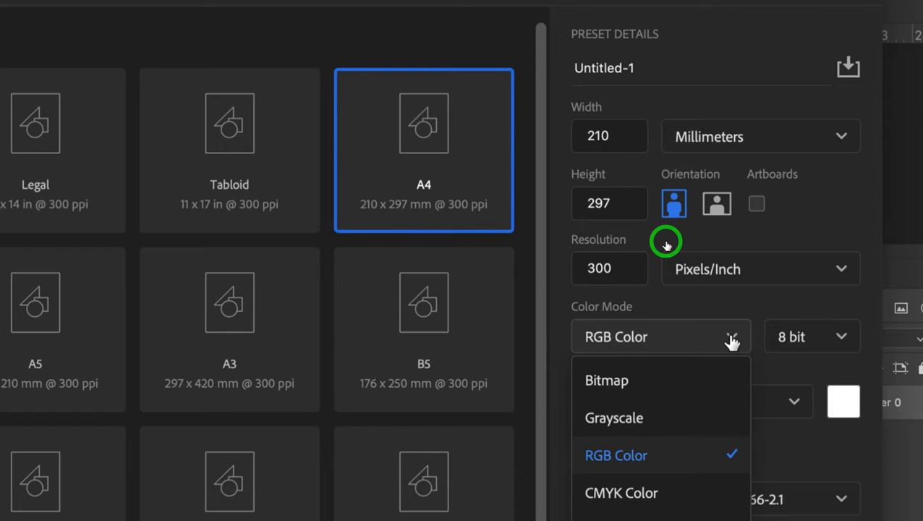
{"action": "left_click", "coordinate": [671, 426]}
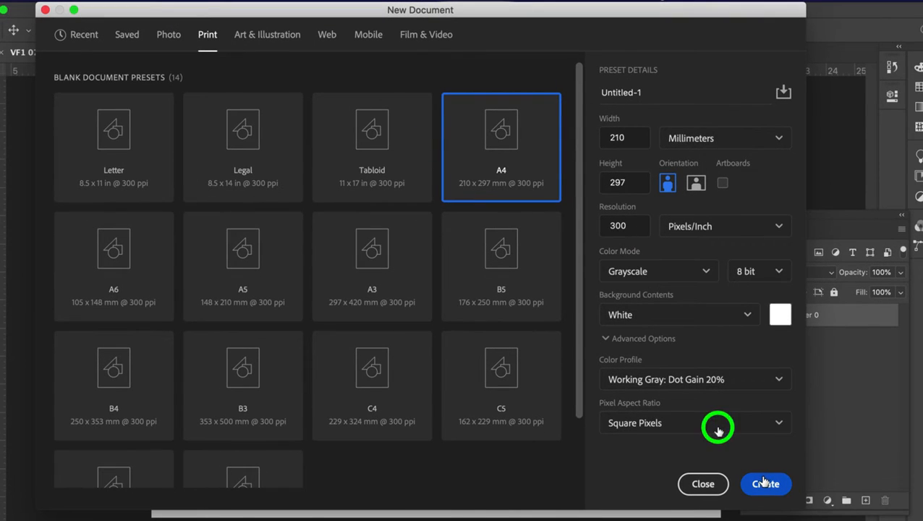
{"action": "left_click", "coordinate": [764, 483]}
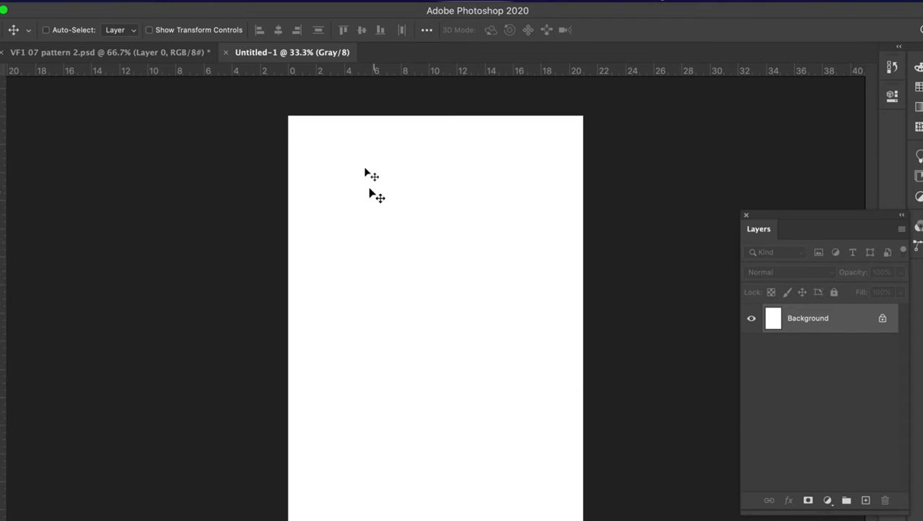
Step: Select the cupcake in VF1 07 pattern 2.psd with a rectangular marquee and move it into the upper-left area of the Untitled-1 page
{"action": "left_click", "coordinate": [151, 52]}
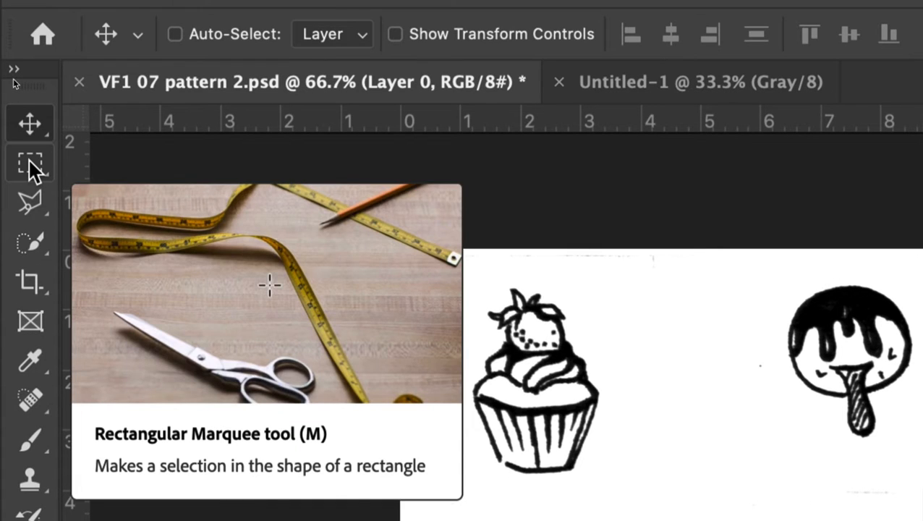
{"action": "left_click", "coordinate": [28, 161]}
{"action": "left_click_drag", "start_coordinate": [449, 282], "coordinate": [609, 493]}
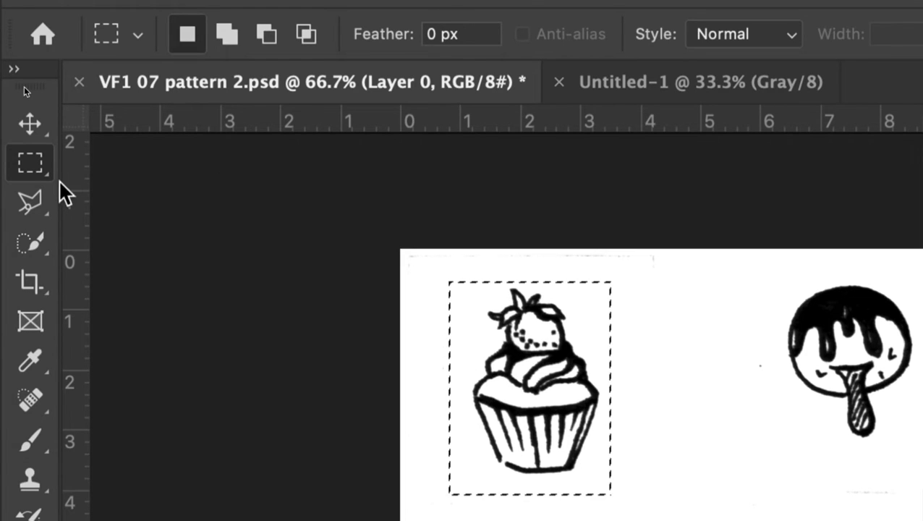
{"action": "left_click", "coordinate": [30, 134]}
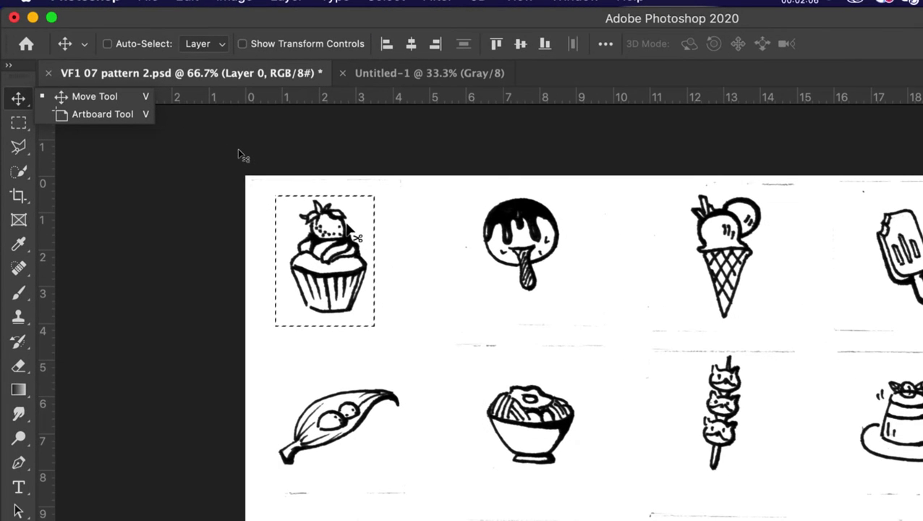
{"action": "left_click_drag", "start_coordinate": [354, 230], "coordinate": [530, 215]}
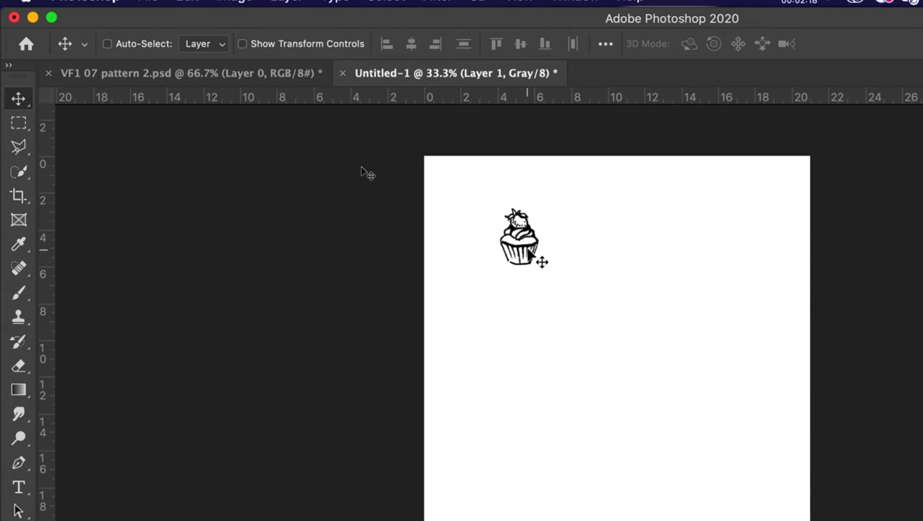
{"action": "left_click_drag", "start_coordinate": [540, 258], "coordinate": [508, 266]}
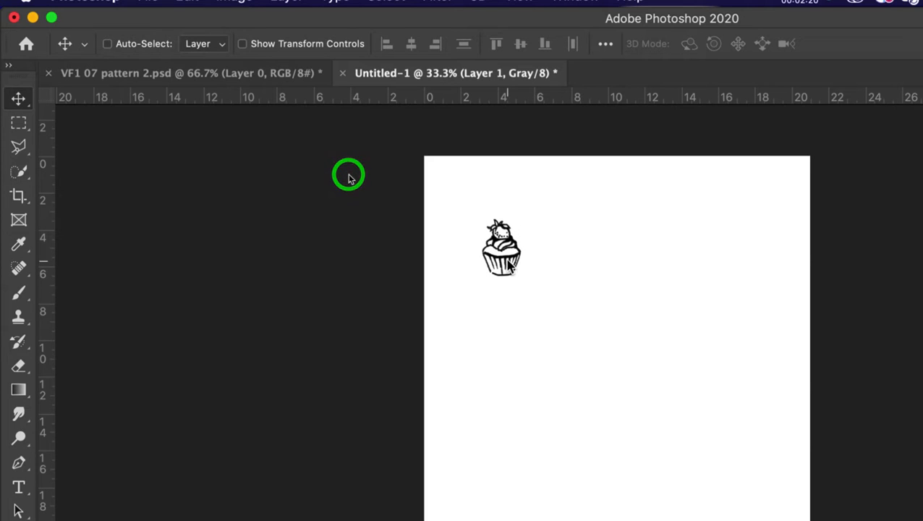
Step: Back in VF1 07 pattern 2.psd, outline the noodle bowl closely with a Polygonal Lasso selection
{"action": "left_click", "coordinate": [198, 73]}
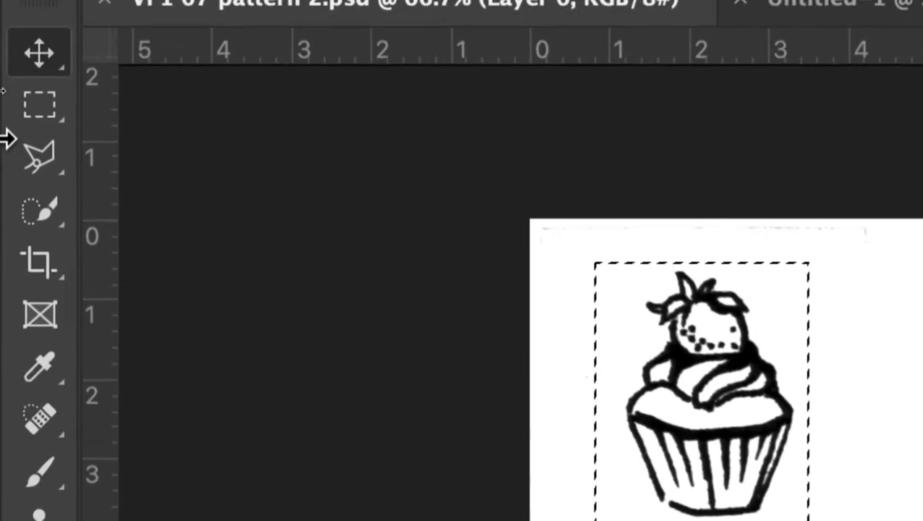
{"action": "mouse_move", "coordinate": [68, 209]}
{"action": "left_mouse_down"}
{"action": "mouse_move", "coordinate": [63, 206]}
{"action": "mouse_move", "coordinate": [145, 230]}
{"action": "left_mouse_up"}
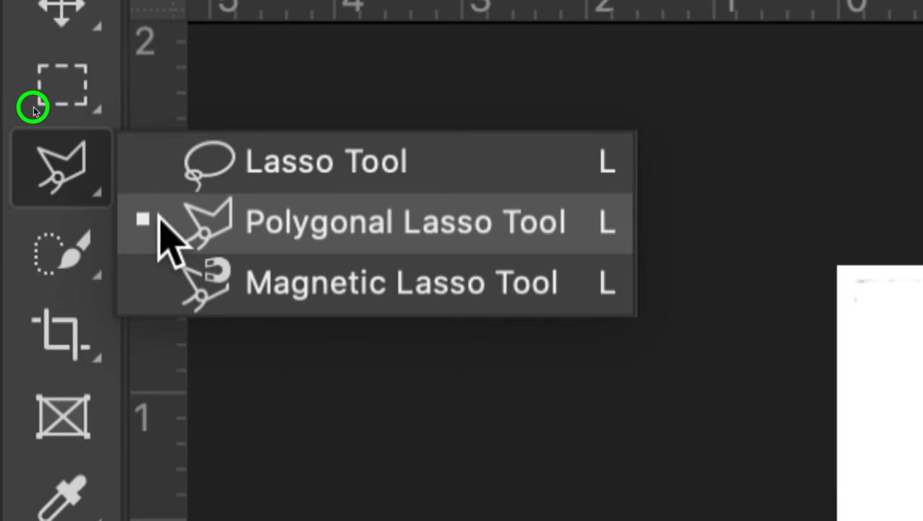
{"action": "left_click", "coordinate": [165, 218]}
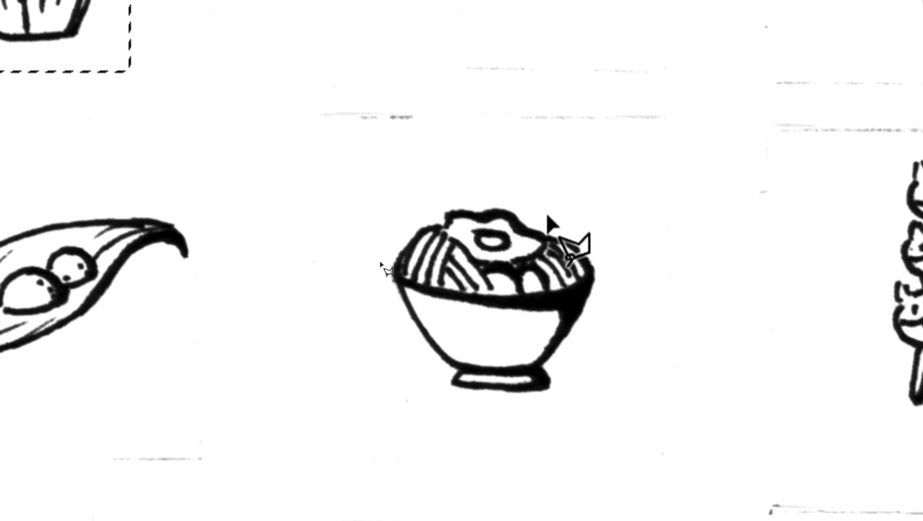
{"action": "left_click", "coordinate": [546, 215]}
{"action": "left_click", "coordinate": [599, 240]}
{"action": "left_click", "coordinate": [619, 284]}
{"action": "left_click", "coordinate": [564, 373]}
{"action": "left_click", "coordinate": [568, 396]}
{"action": "left_click", "coordinate": [510, 408]}
{"action": "left_click", "coordinate": [435, 405]}
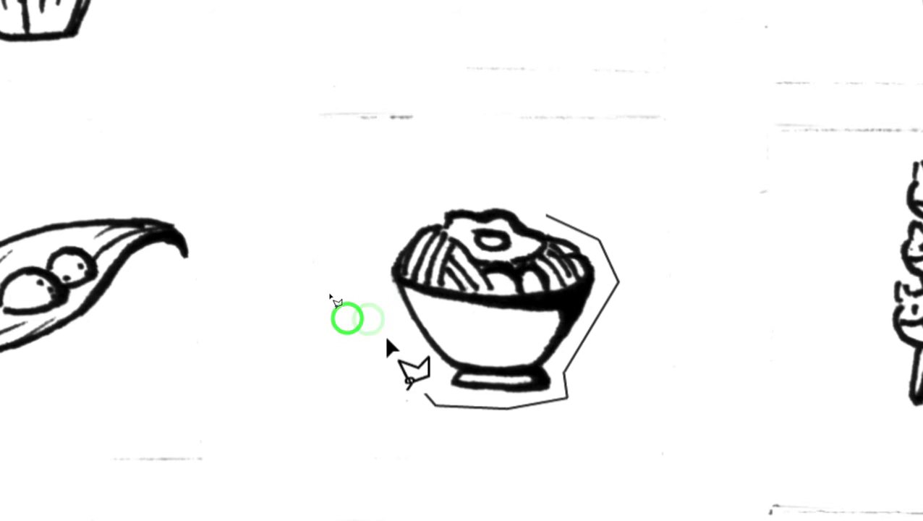
{"action": "left_click", "coordinate": [365, 272]}
{"action": "left_click", "coordinate": [423, 204]}
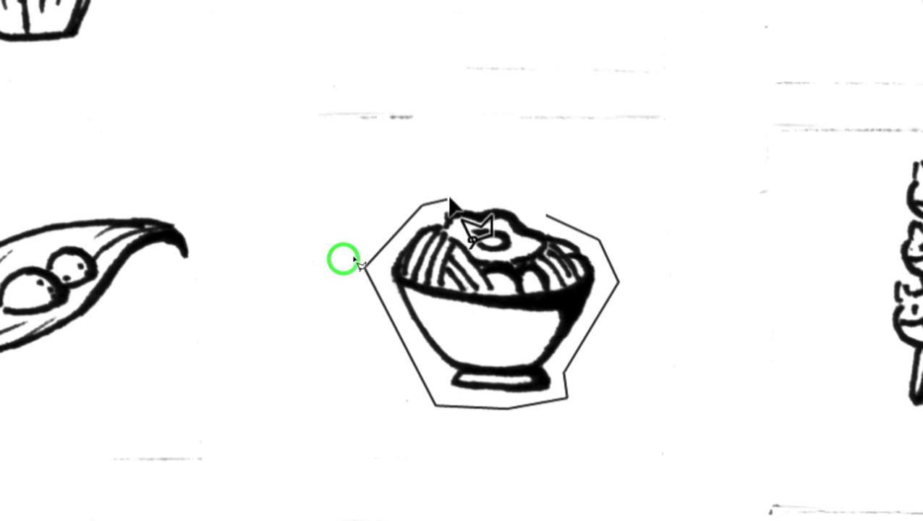
{"action": "left_click", "coordinate": [469, 188]}
{"action": "left_click", "coordinate": [501, 182]}
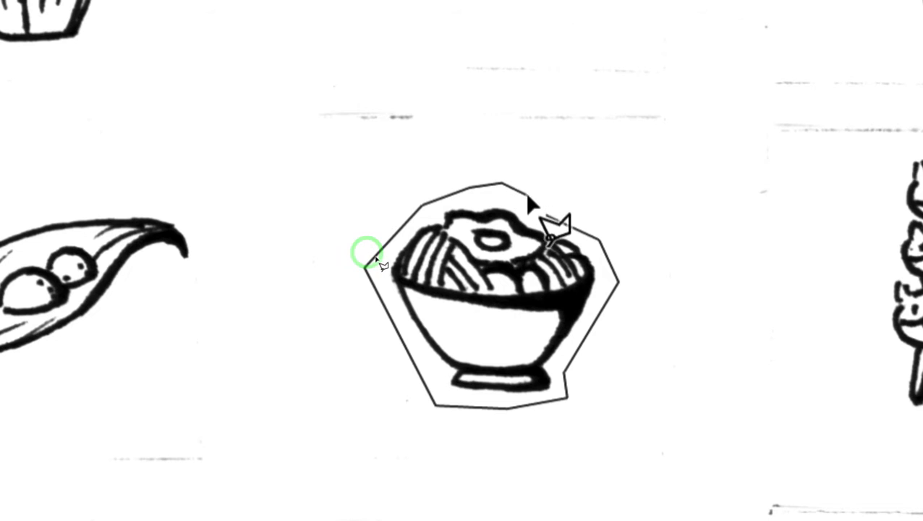
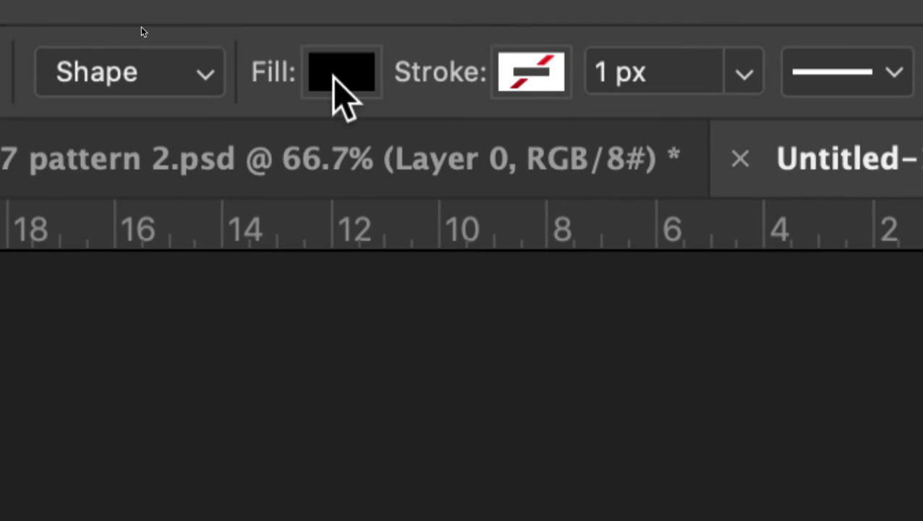
Step: Give the 2190 px square on the Untitled-1 page no fill and a black dashed stroke
{"action": "left_click", "coordinate": [337, 75]}
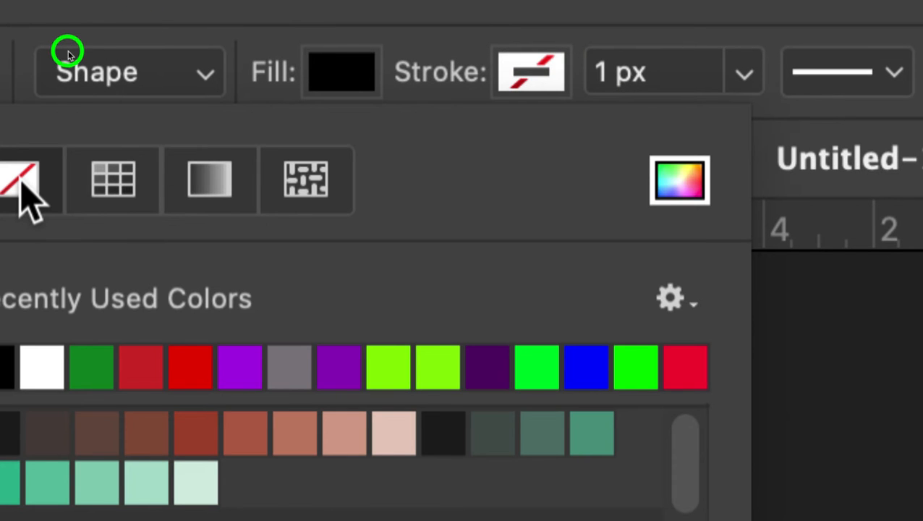
{"action": "left_click", "coordinate": [21, 181]}
{"action": "left_click", "coordinate": [515, 87]}
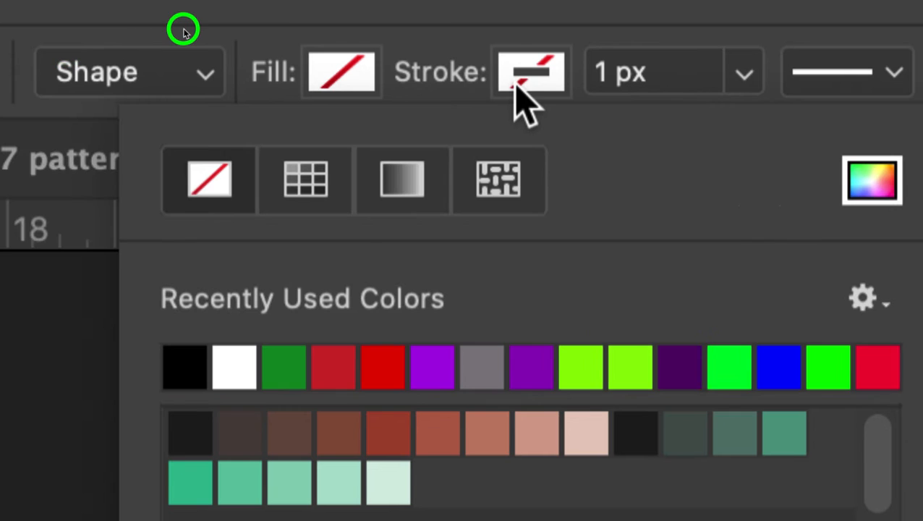
{"action": "left_click", "coordinate": [187, 365]}
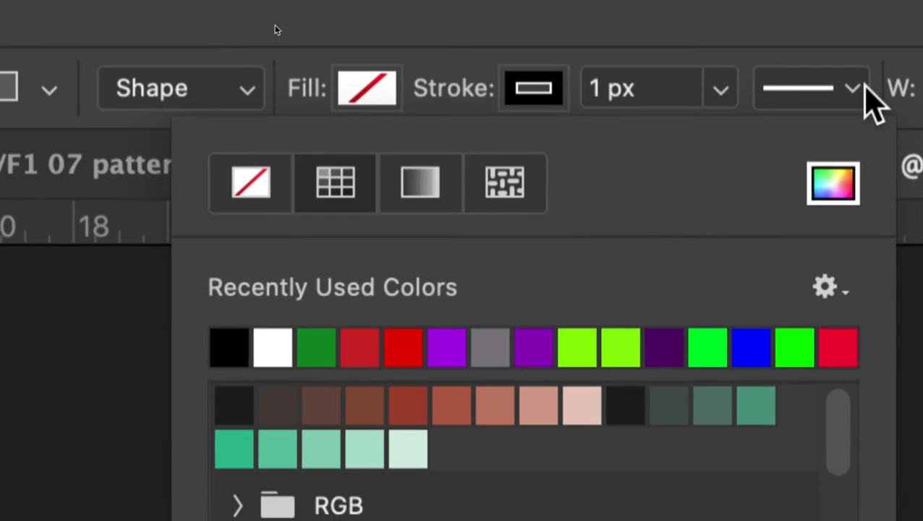
{"action": "left_click", "coordinate": [856, 85]}
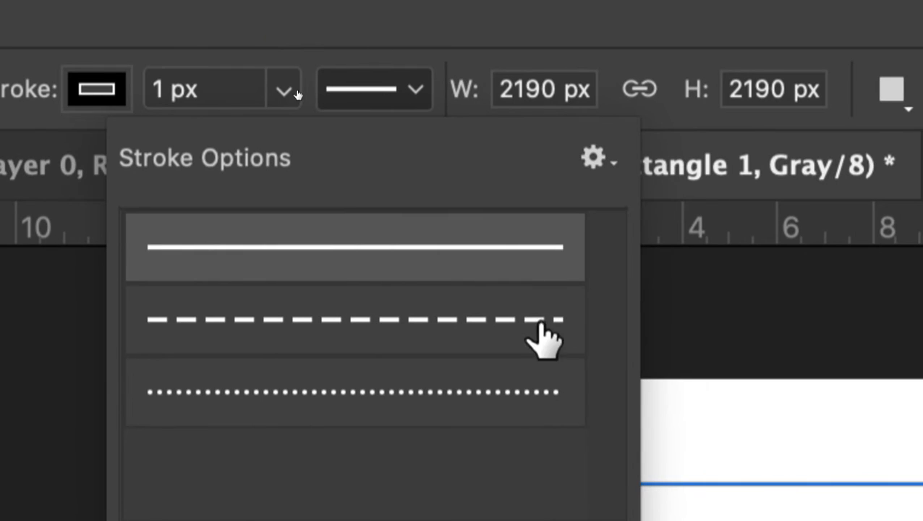
{"action": "left_click", "coordinate": [497, 340]}
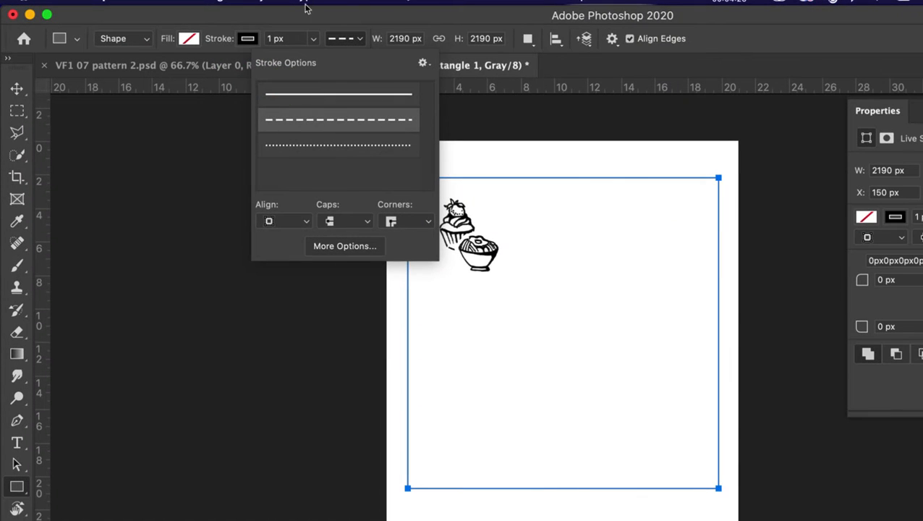
{"action": "left_click", "coordinate": [305, 14]}
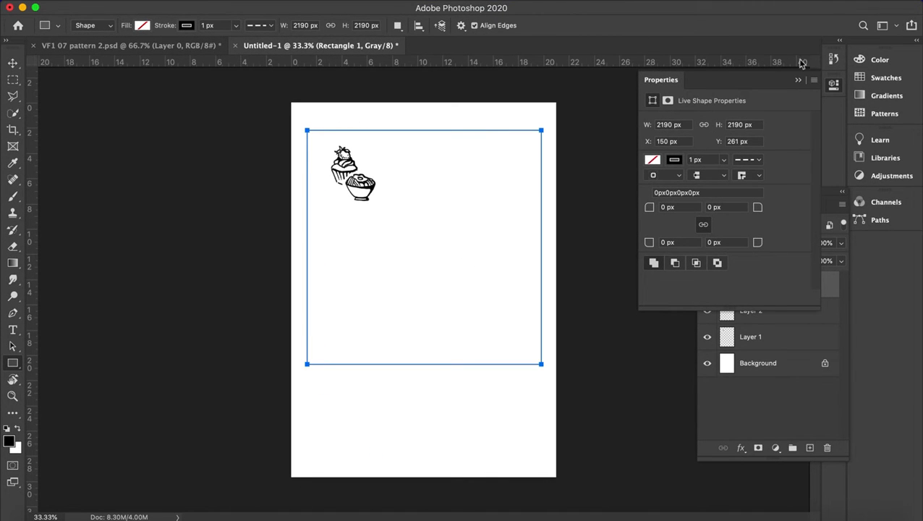
Step: Collapse the shape properties and move the Rectangle 1 layer below Layer 1, just above the Background
{"action": "left_click", "coordinate": [798, 81]}
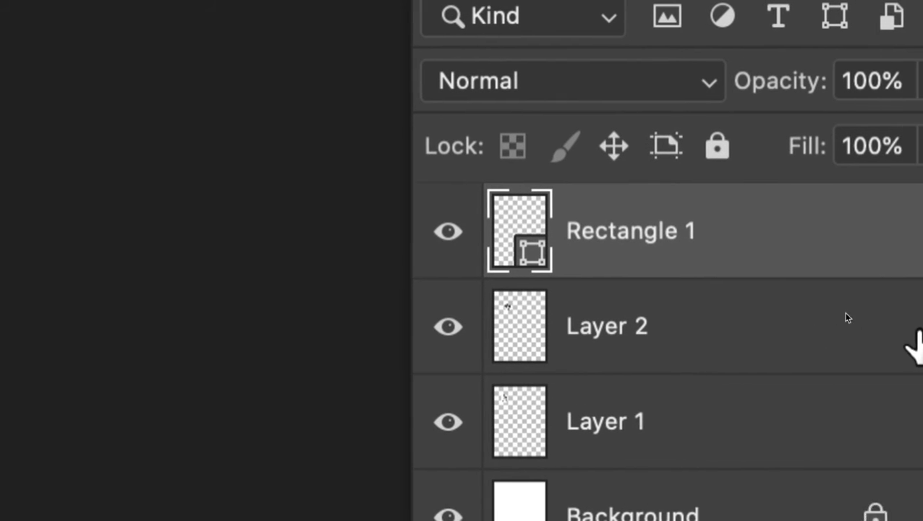
{"action": "left_click_drag", "start_coordinate": [705, 246], "coordinate": [666, 453]}
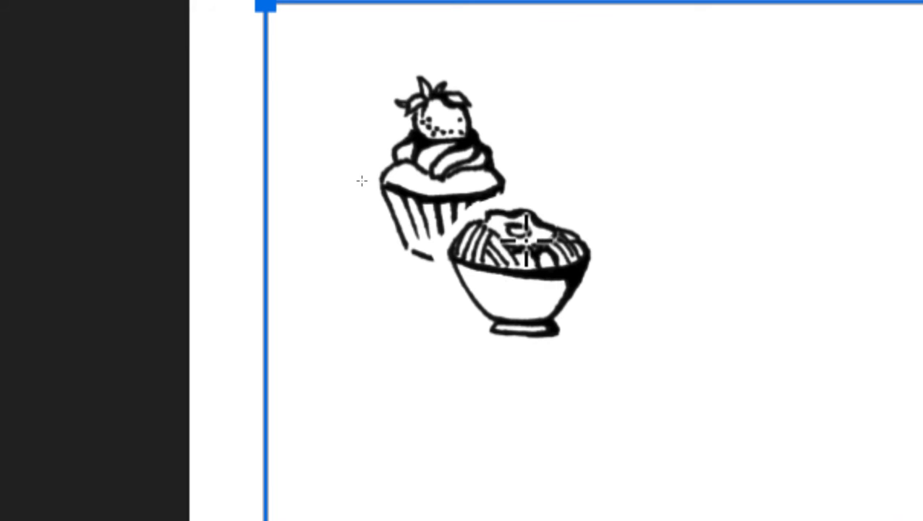
Step: Select the cupcake's layer on the canvas and bring it to the front, above the noodle bowl
{"action": "key", "text": "v"}
{"action": "right_click", "coordinate": [438, 189]}
{"action": "left_click", "coordinate": [444, 206]}
{"action": "key", "text": "super+shift+bracketright"}
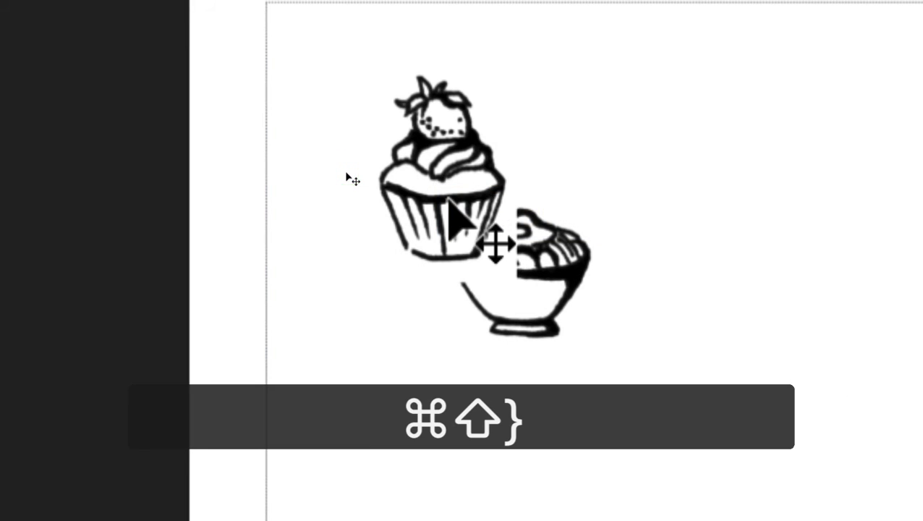
Step: Move the cupcake over the noodle bowl and set the blend mode of Layer 1 and Layer 2 to Multiply
{"action": "left_click_drag", "start_coordinate": [450, 200], "coordinate": [473, 223]}
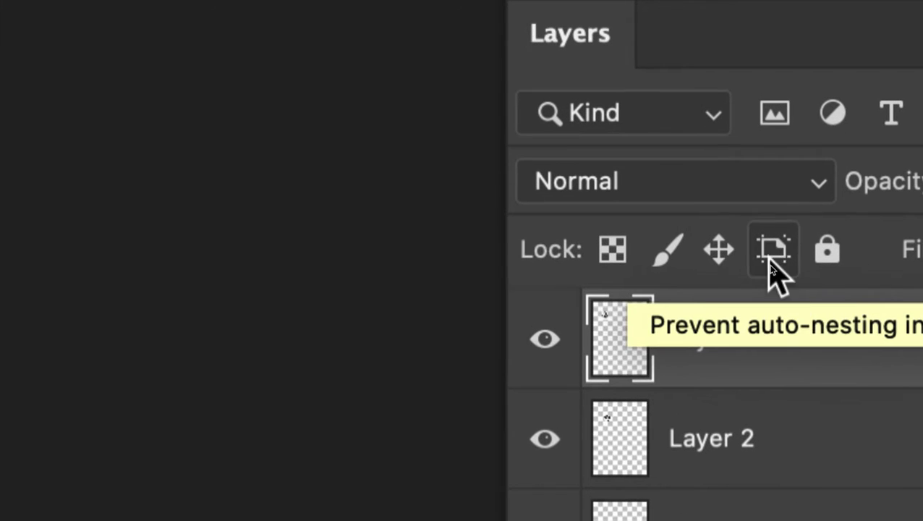
{"action": "left_click", "coordinate": [786, 181]}
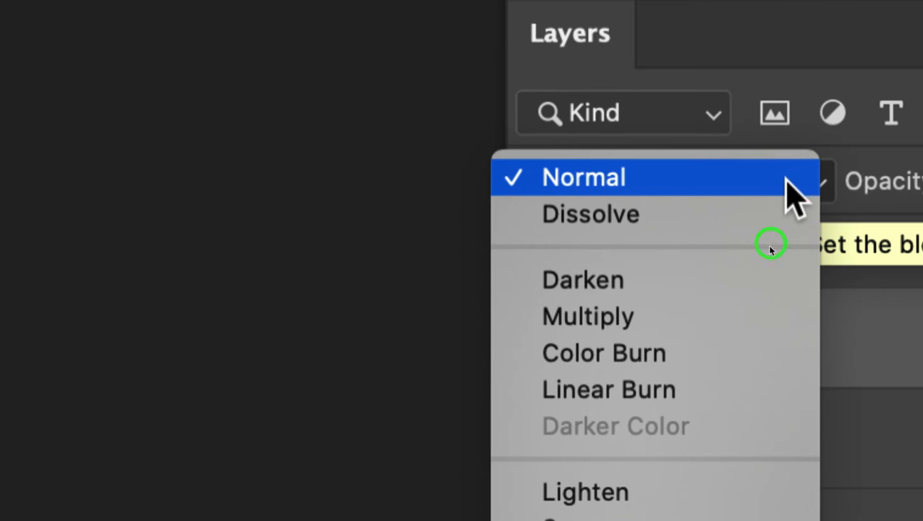
{"action": "left_click", "coordinate": [752, 316]}
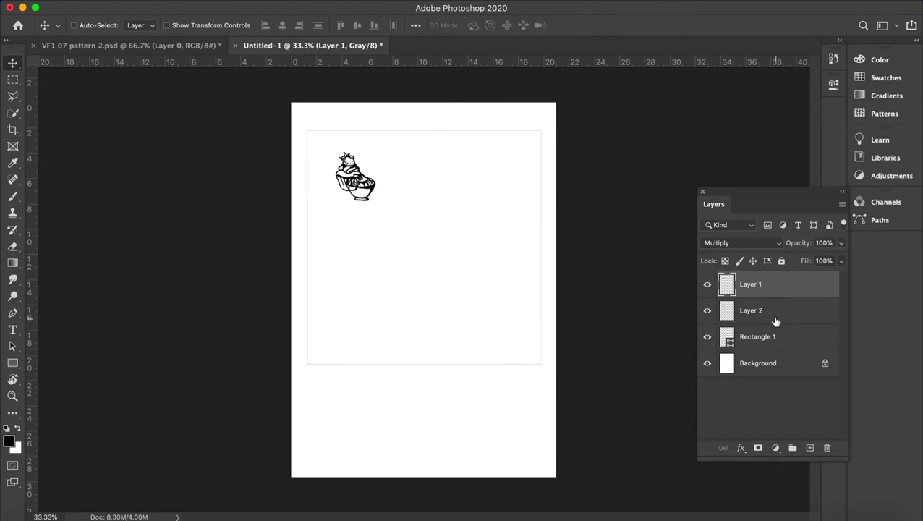
{"action": "left_click", "coordinate": [775, 319]}
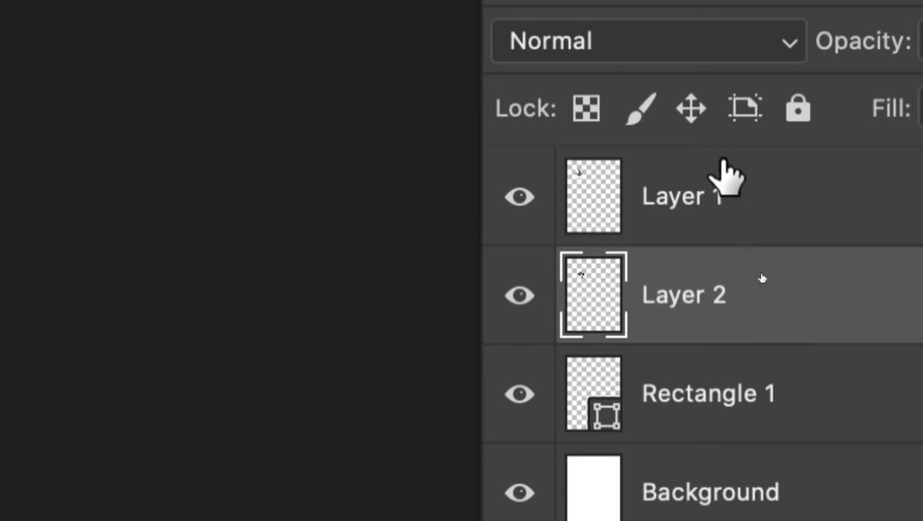
{"action": "left_click", "coordinate": [712, 47]}
{"action": "left_click", "coordinate": [676, 170]}
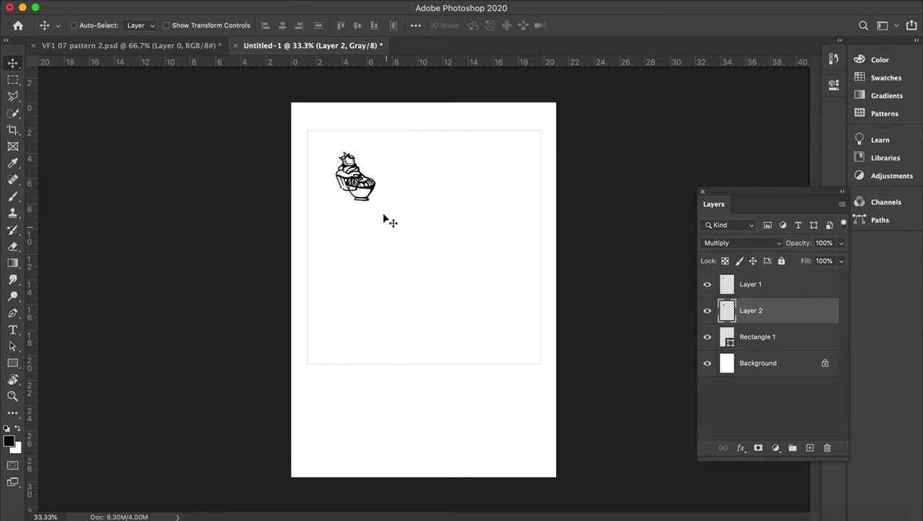
Step: Move the noodle bowl to the cupcake's upper right and place a duplicate of the bowl's layer directly below it
{"action": "left_click_drag", "start_coordinate": [367, 205], "coordinate": [390, 171]}
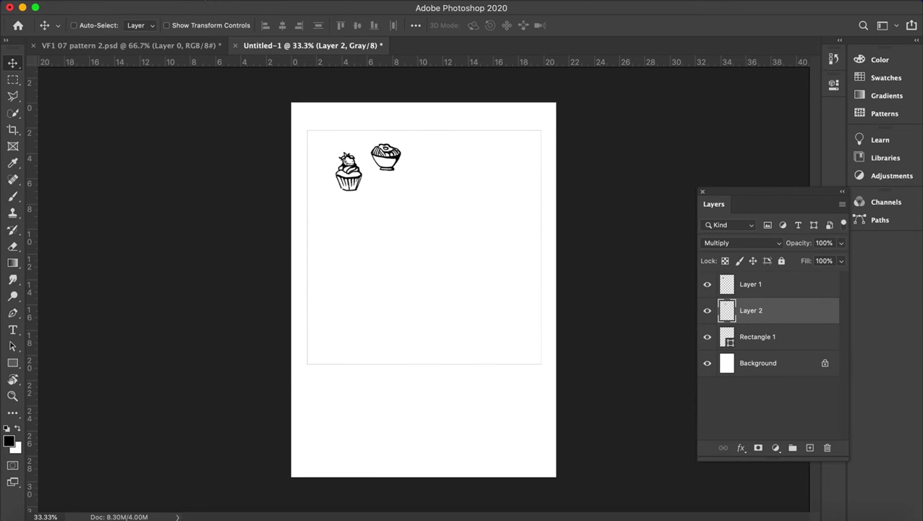
{"action": "left_click", "coordinate": [202, 2]}
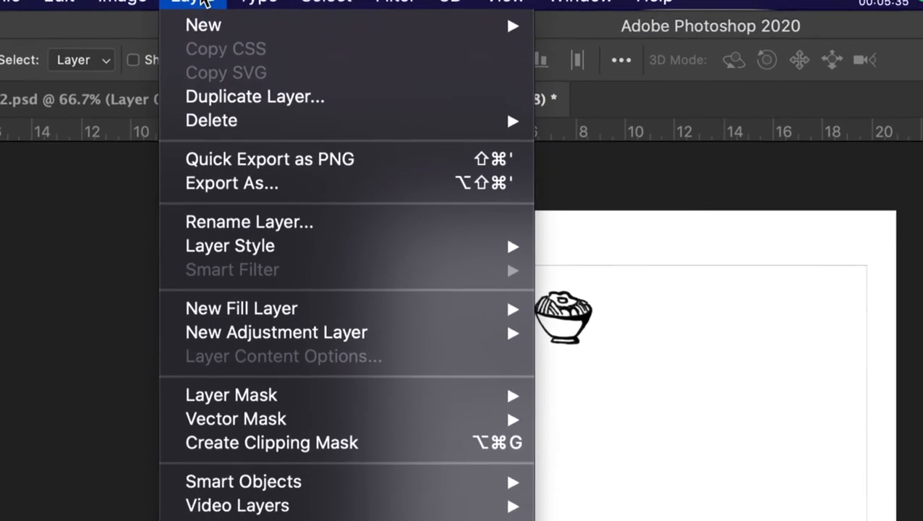
{"action": "mouse_move", "coordinate": [208, 10]}
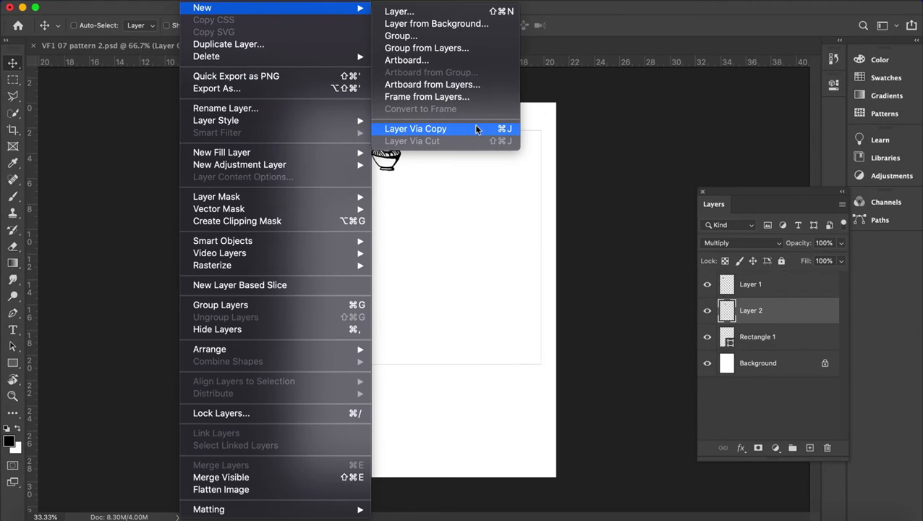
{"action": "left_click", "coordinate": [476, 129]}
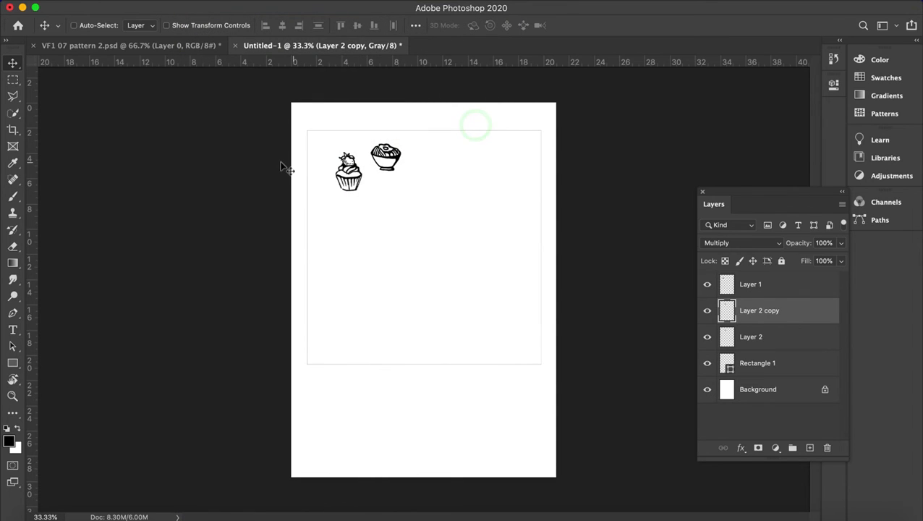
{"action": "mouse_move", "coordinate": [387, 174]}
{"action": "left_mouse_down"}
{"action": "mouse_move", "coordinate": [418, 179]}
{"action": "mouse_move", "coordinate": [420, 154]}
{"action": "mouse_move", "coordinate": [390, 190]}
{"action": "mouse_move", "coordinate": [377, 195]}
{"action": "mouse_move", "coordinate": [378, 187]}
{"action": "left_mouse_up"}
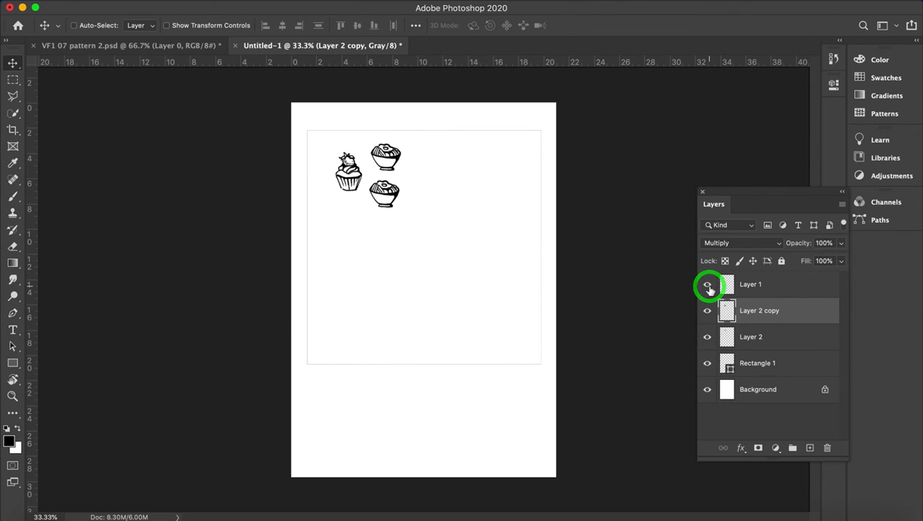
Step: Place a copy of the cupcake to the right of the two noodle bowls and start Free Transform on it
{"action": "left_click", "coordinate": [751, 286]}
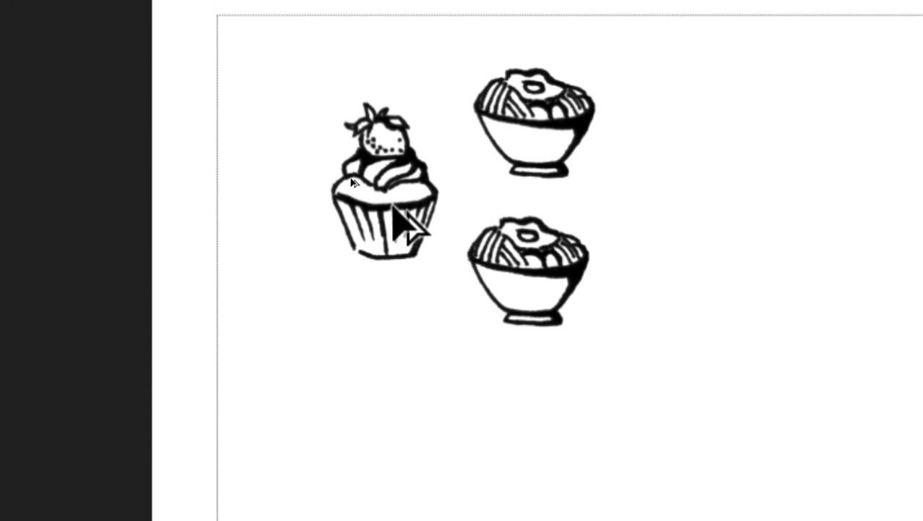
{"action": "left_click_drag", "start_coordinate": [394, 206], "coordinate": [700, 203]}
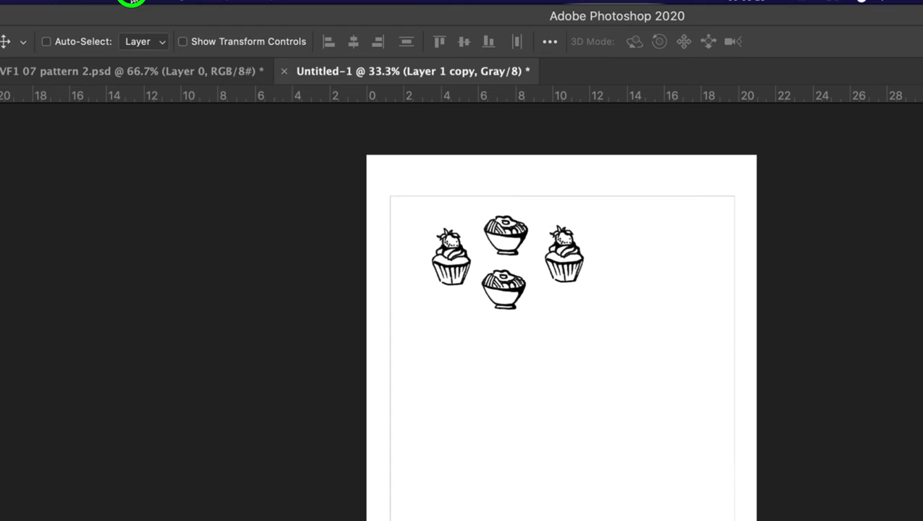
{"action": "left_click", "coordinate": [131, 0]}
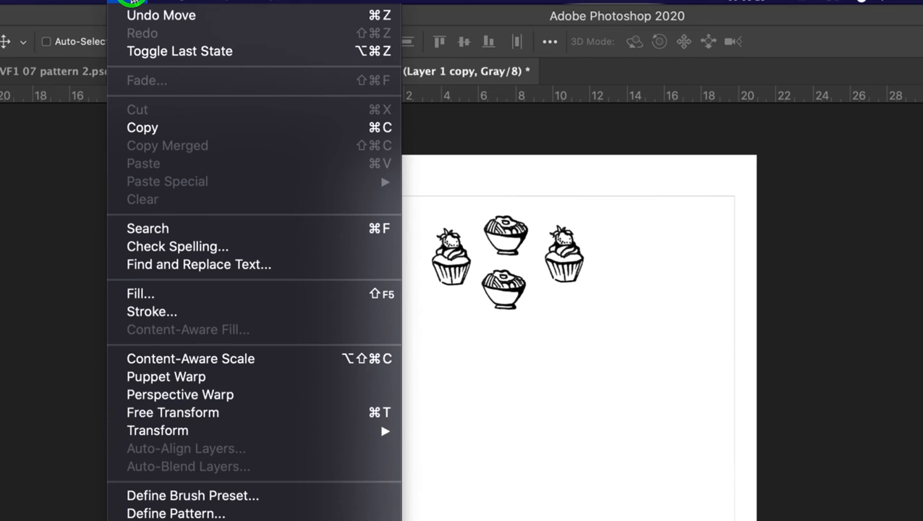
{"action": "mouse_move", "coordinate": [196, 434]}
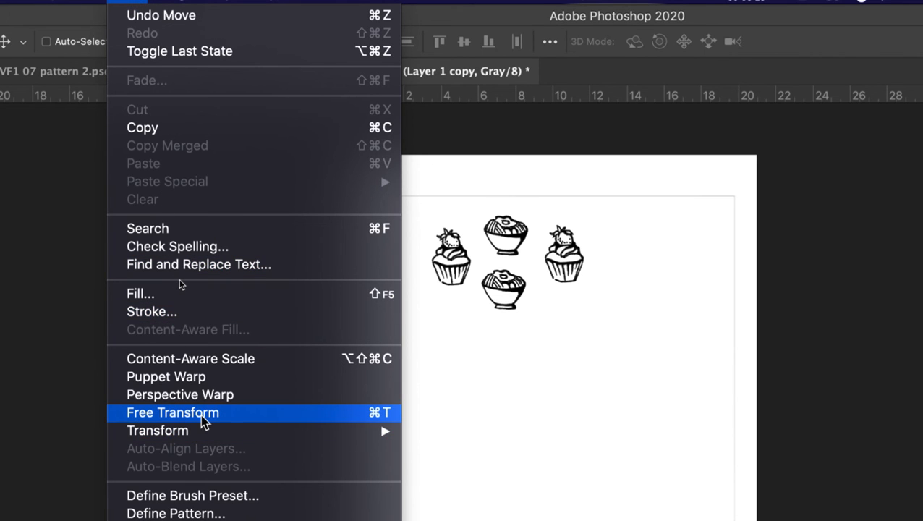
{"action": "left_click", "coordinate": [202, 418]}
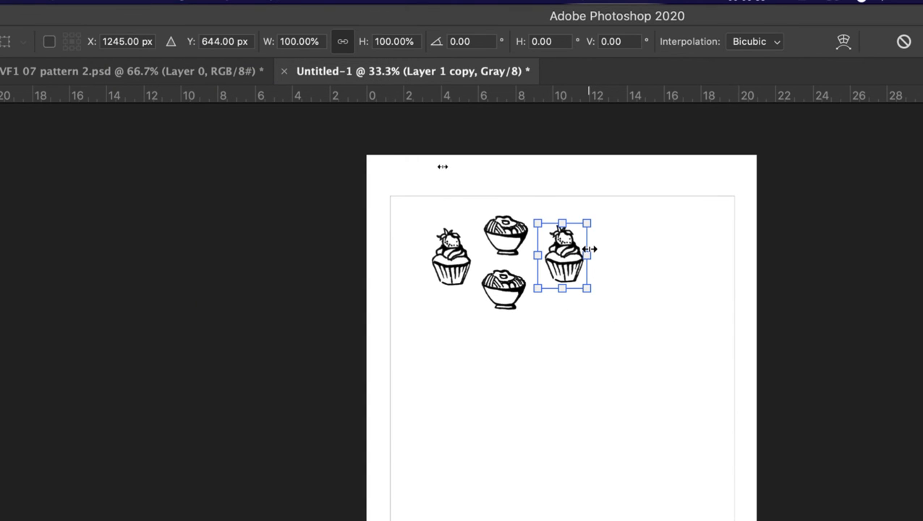
{"action": "key", "text": "super+equal"}
{"action": "key", "text": "super+equal"}
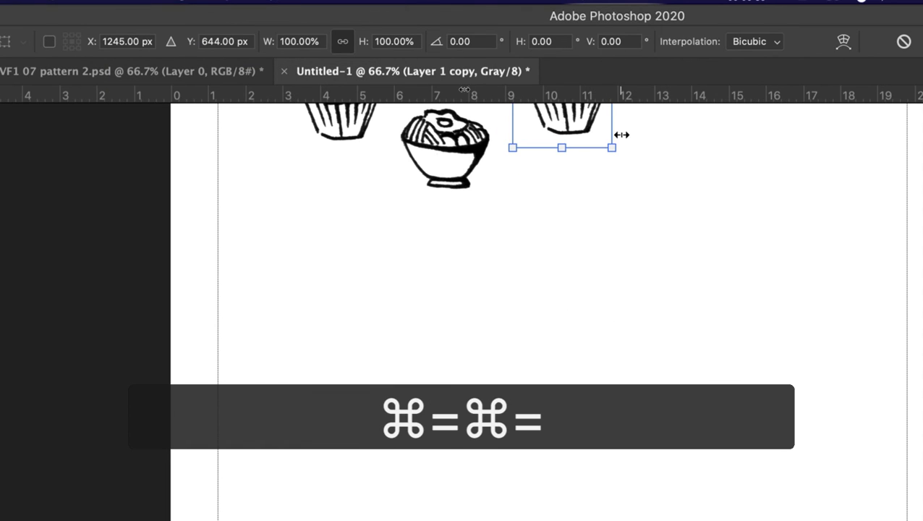
Step: Try resizing the copied cupcake with Free Transform and undo each change
{"action": "left_click_drag", "start_coordinate": [624, 143], "coordinate": [705, 456]}
{"action": "key", "text": "super+z"}
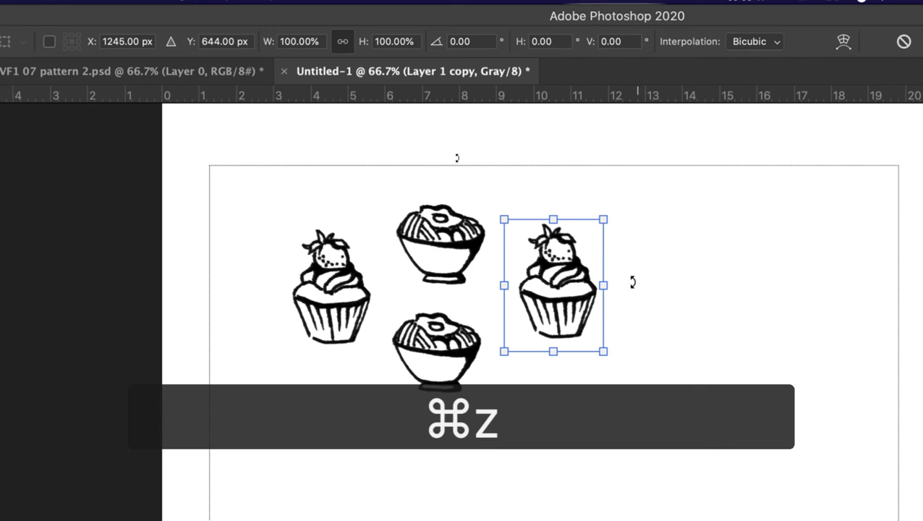
{"action": "left_click_drag", "start_coordinate": [605, 225], "coordinate": [578, 247]}
{"action": "key", "text": "super+z"}
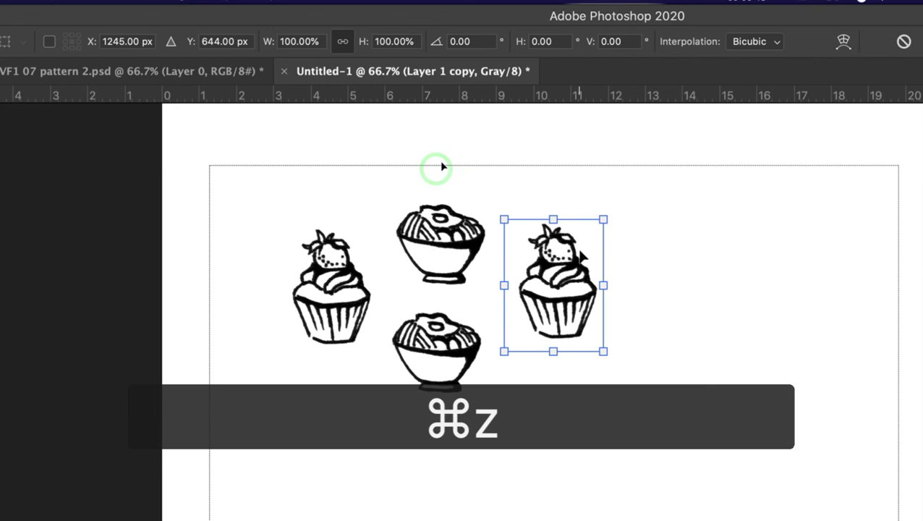
Step: Rotate the copied cupcake counter-clockwise so its strawberry leans toward the noodle bowls, and apply the transform
{"action": "left_click_drag", "start_coordinate": [615, 206], "coordinate": [556, 190]}
{"action": "left_click", "coordinate": [427, 196]}
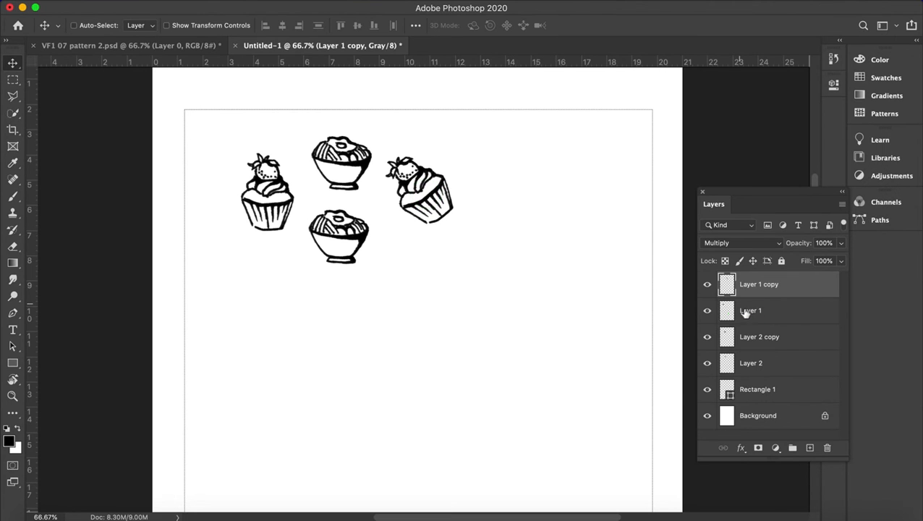
Step: Enlarge the original cupcake on Layer 1 slightly with Free Transform, keeping its proportions
{"action": "left_click", "coordinate": [745, 311]}
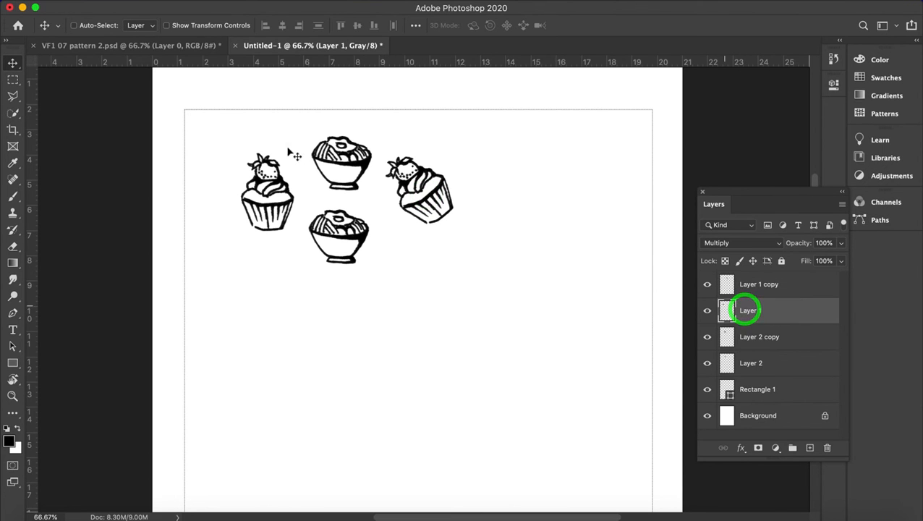
{"action": "key", "text": "v"}
{"action": "left_click_drag", "start_coordinate": [333, 162], "coordinate": [329, 165]}
{"action": "left_click", "coordinate": [130, 1]}
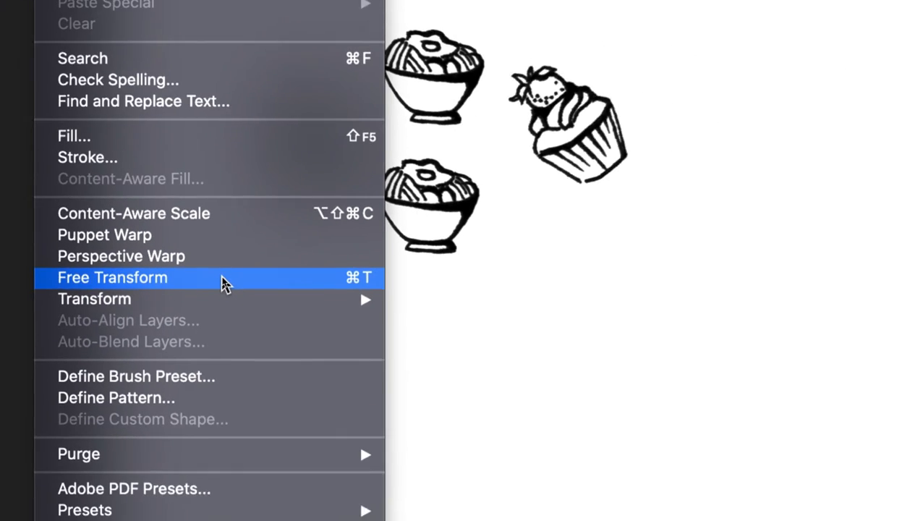
{"action": "left_click", "coordinate": [223, 282]}
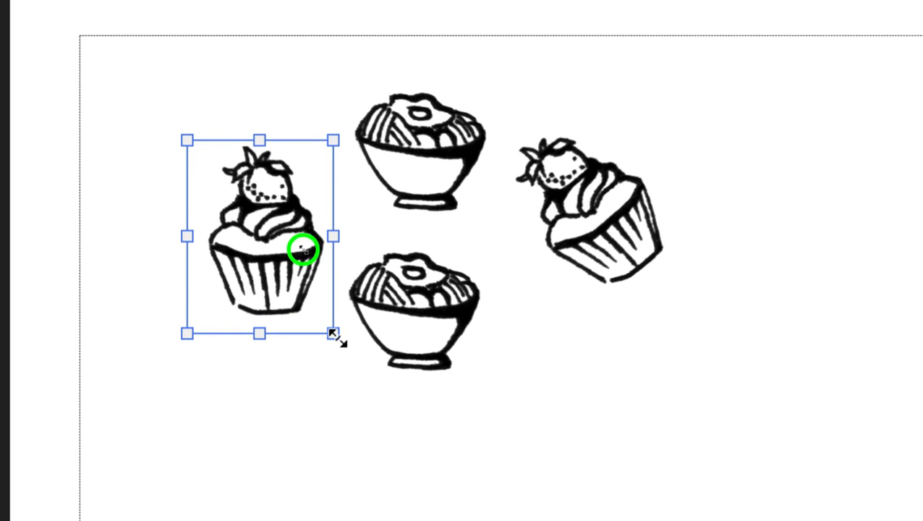
{"action": "left_click_drag", "start_coordinate": [334, 334], "coordinate": [384, 341]}
{"action": "double_click", "coordinate": [309, 303]}
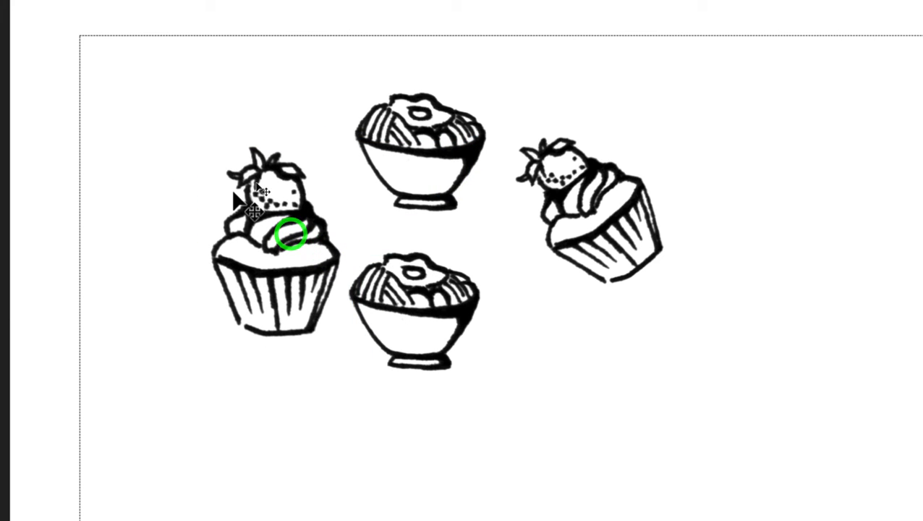
Step: Rotate the original cupcake counter-clockwise to roughly match the tilt of its copy, and apply the transform
{"action": "key", "text": "super+t"}
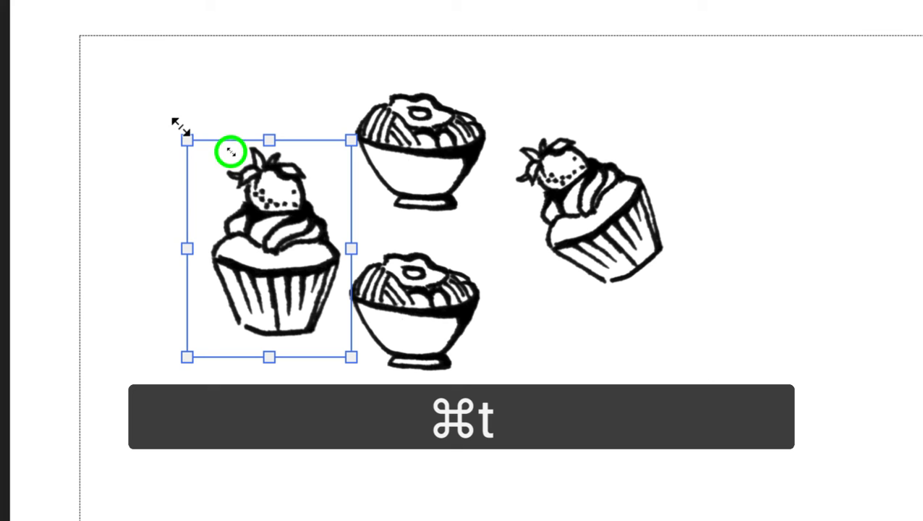
{"action": "left_click_drag", "start_coordinate": [170, 123], "coordinate": [136, 189]}
{"action": "double_click", "coordinate": [255, 190]}
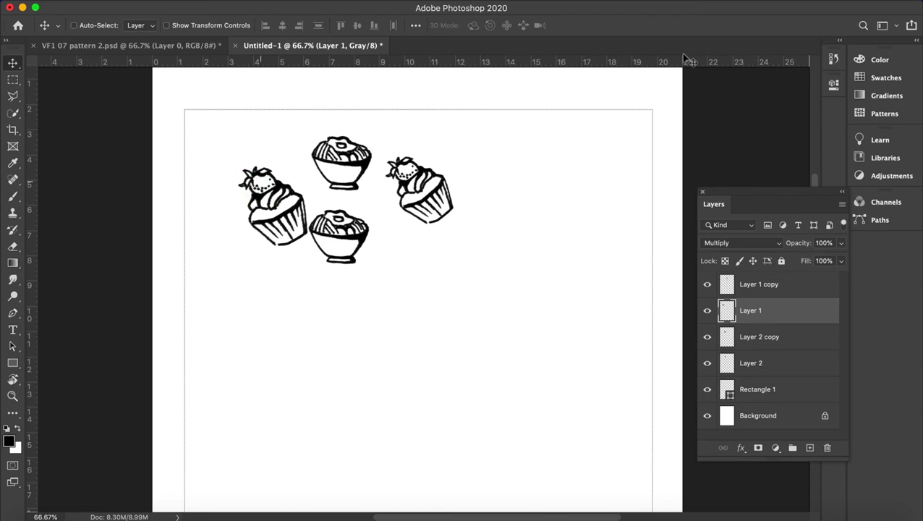